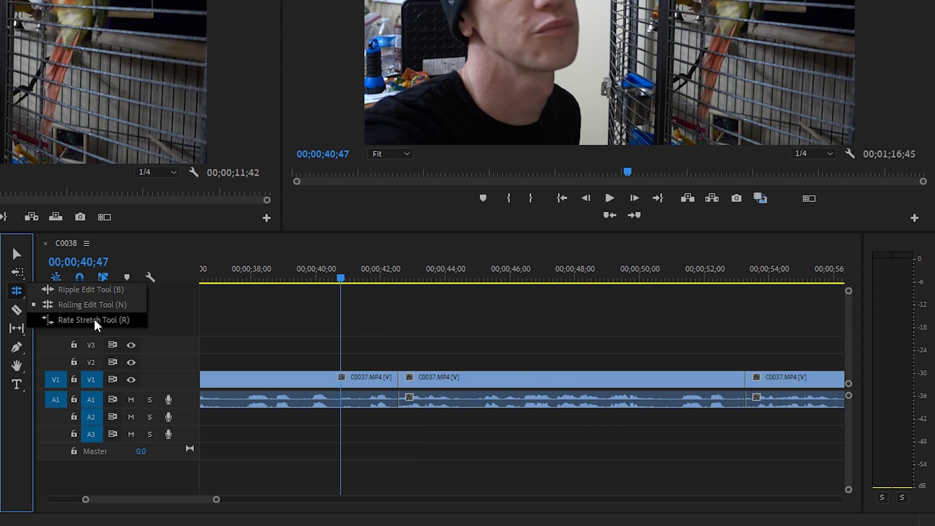
Slow the last C0037.MP4 clip on V1 to 42.77% speed with the Rate Stretch tool and play it back
click(96, 321)
key(r)
scroll(487, 378, down, 10)
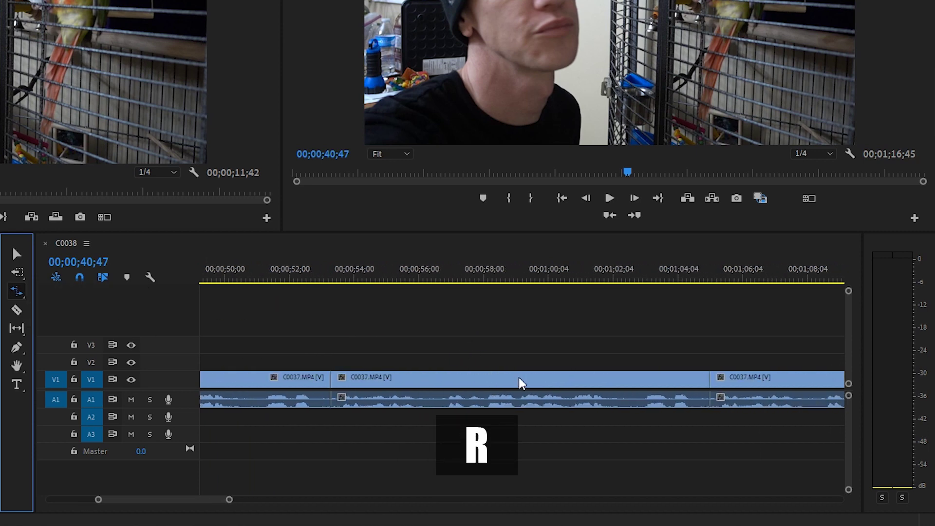
key(minus)
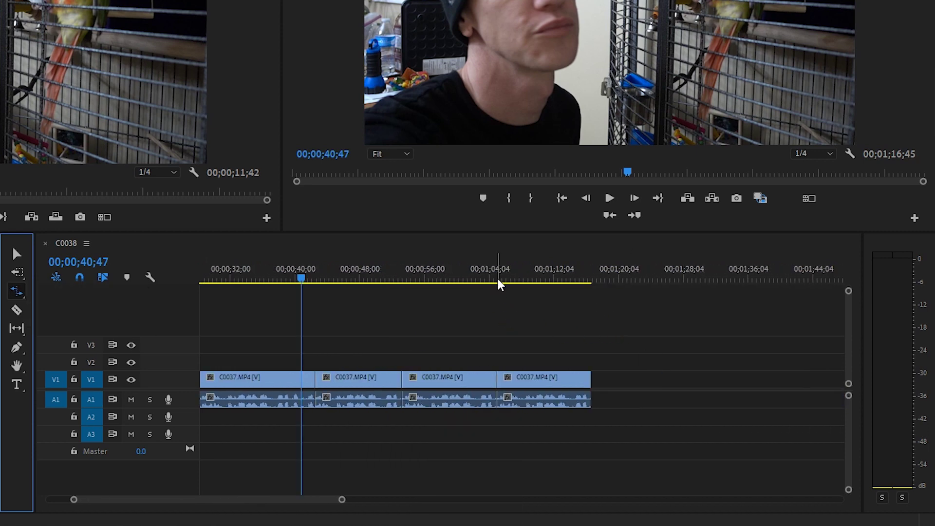
drag(497, 277, 554, 276)
key(equal)
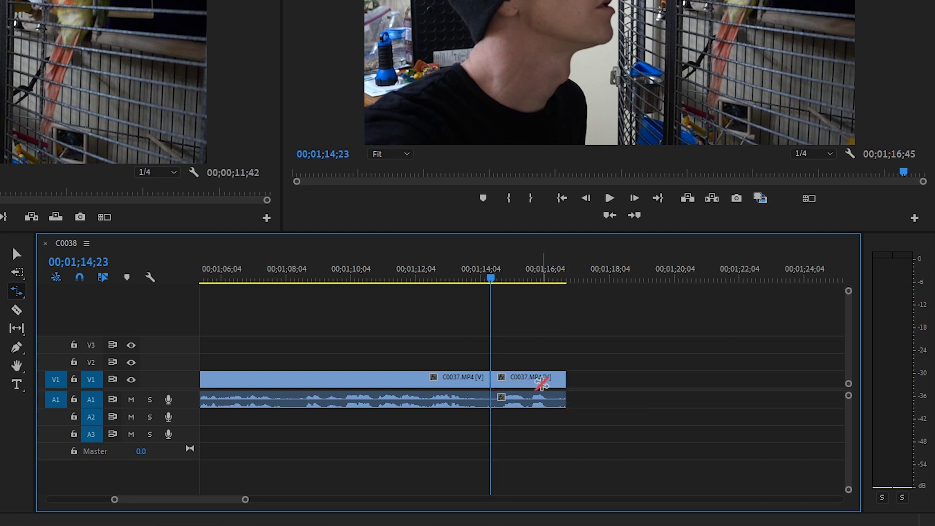
drag(571, 380, 611, 378)
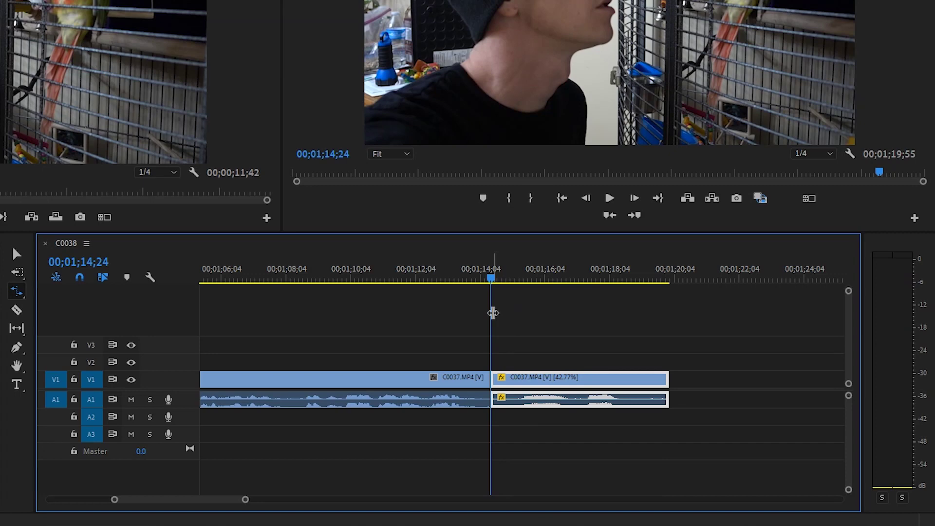
key(space)
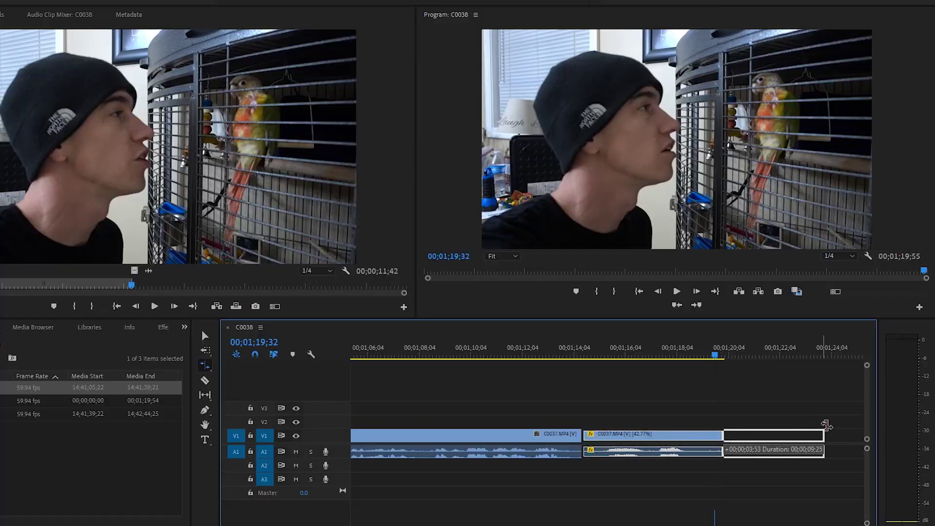
Rate-stretch the final slowed clip further until the sequence ends at 00;01;25;09, and play the result
drag(826, 425, 826, 425)
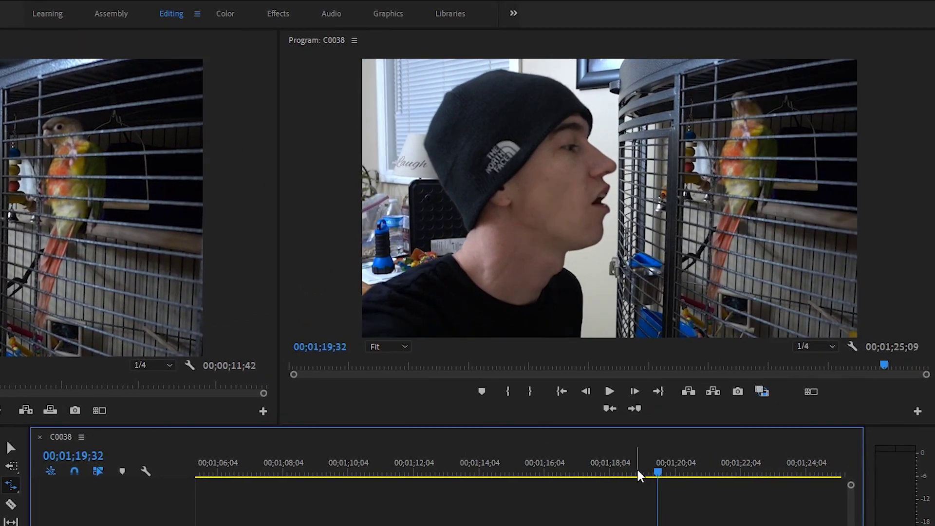
key(space)
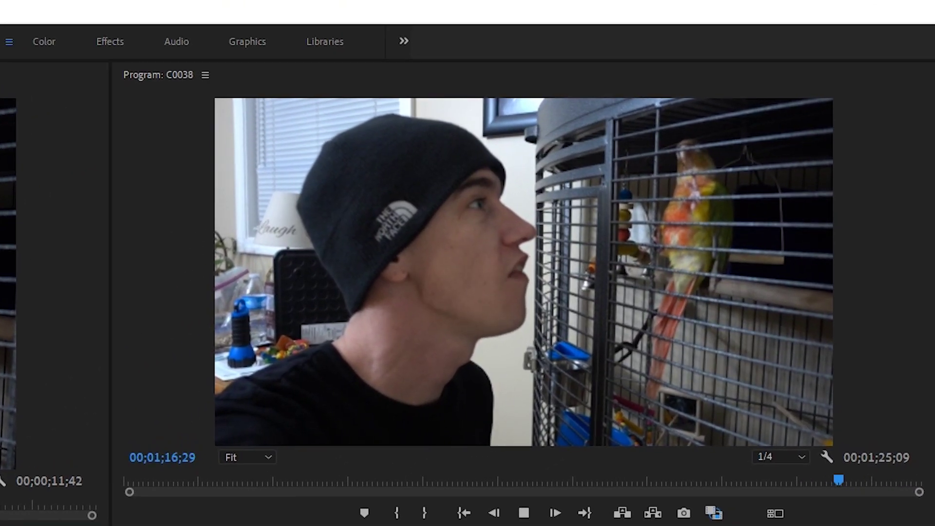
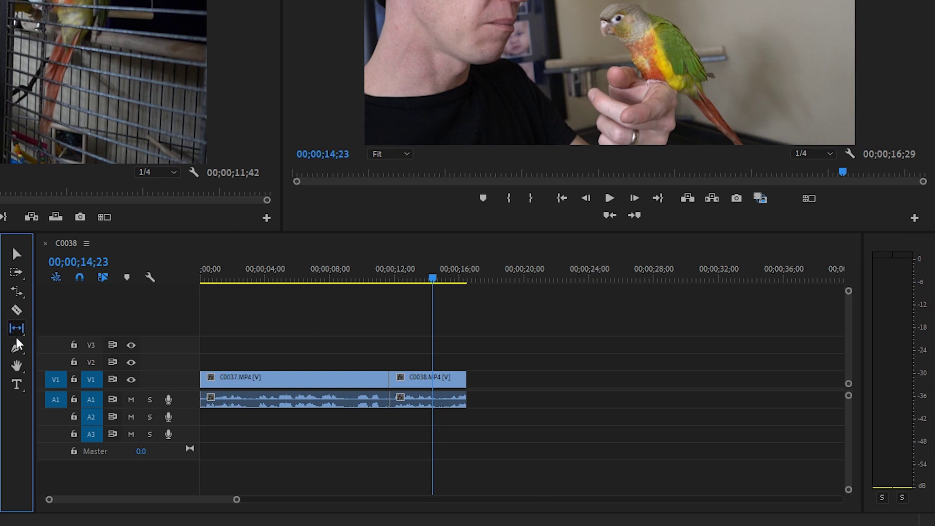
Select the C0038.MP4 clip with the Slip tool and play through it to review its footage
key(y)
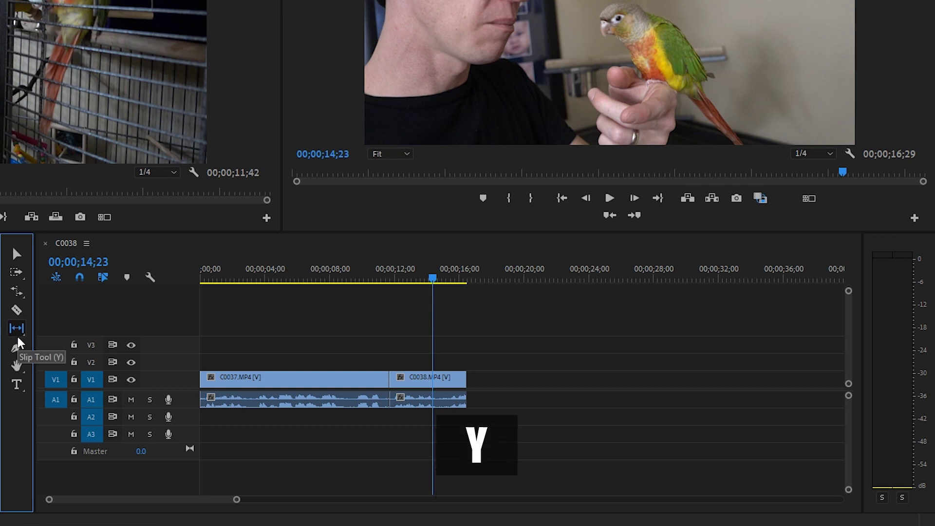
click(419, 383)
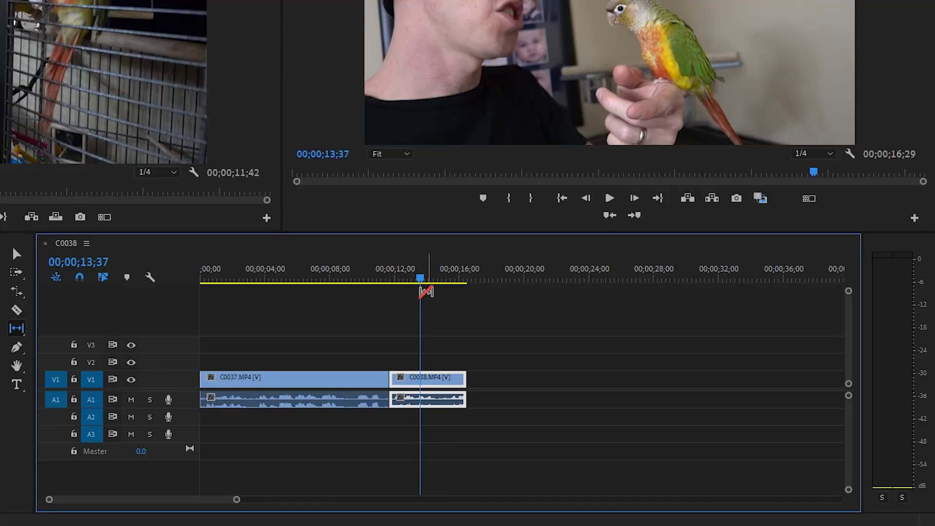
drag(422, 280, 437, 281)
drag(539, 356, 557, 355)
key(space)
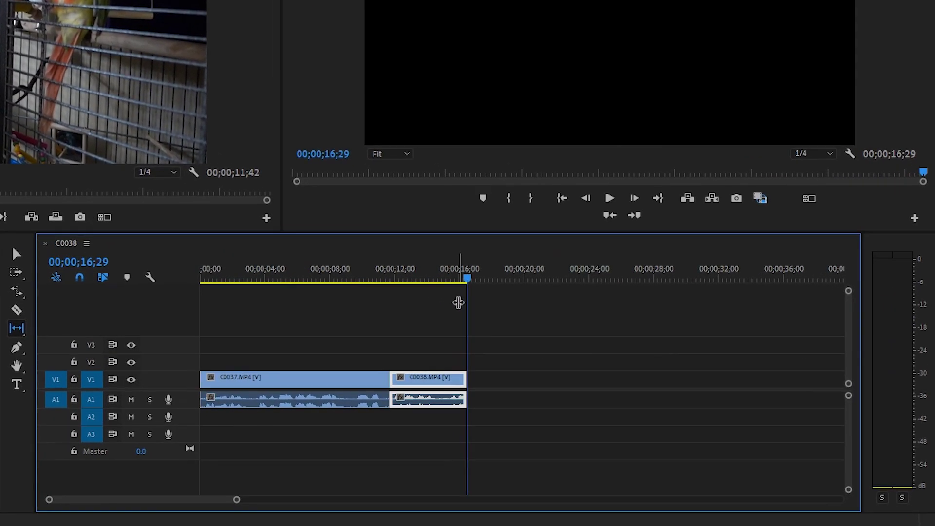
drag(472, 283, 431, 290)
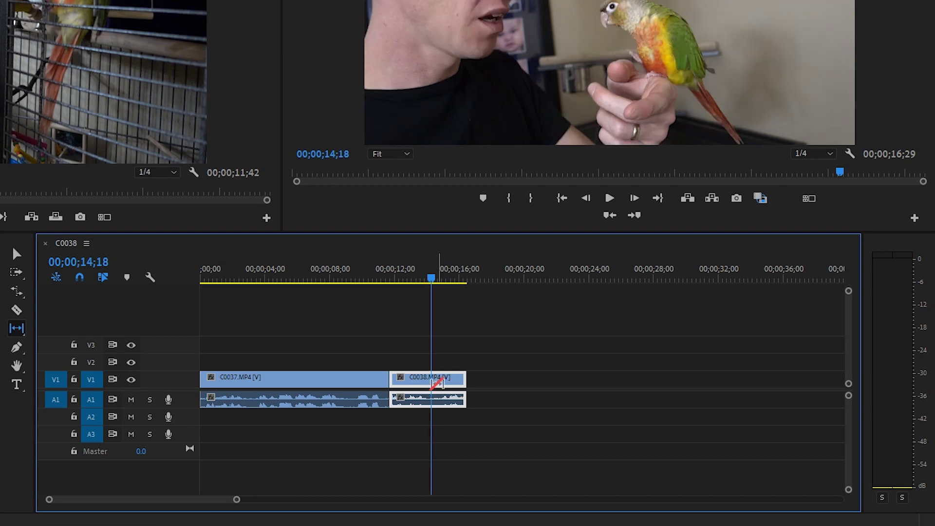
Slip the C0038.MP4 clip's footage by -00;00;02;41 within its place on V1 and play from the cut
drag(434, 379, 397, 380)
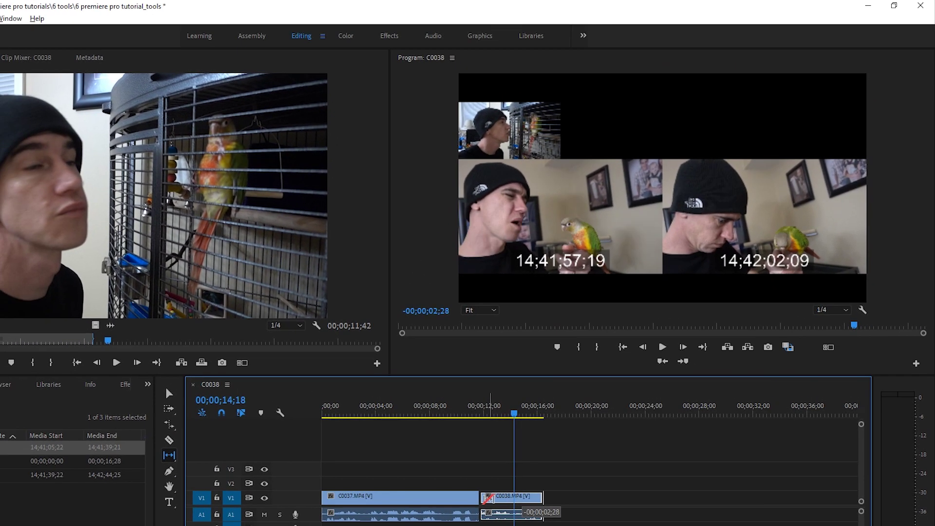
drag(488, 498, 487, 497)
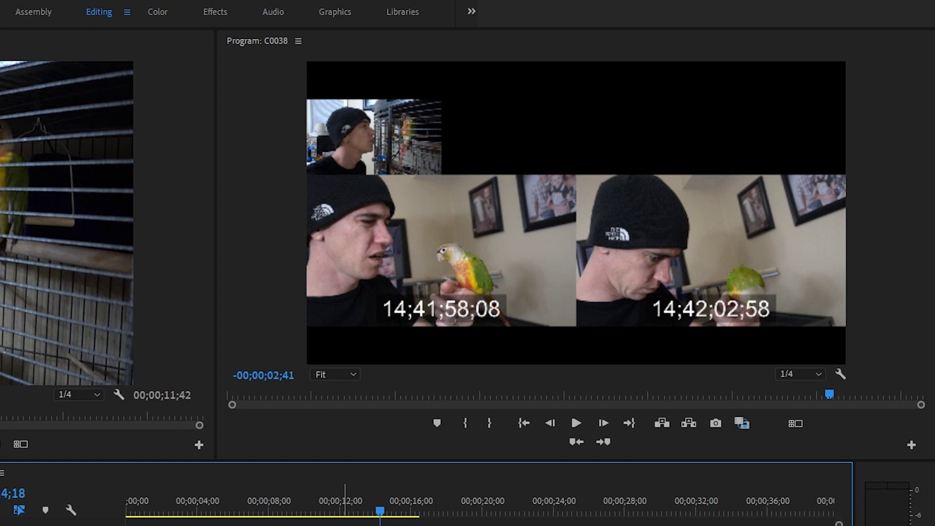
key(Up)
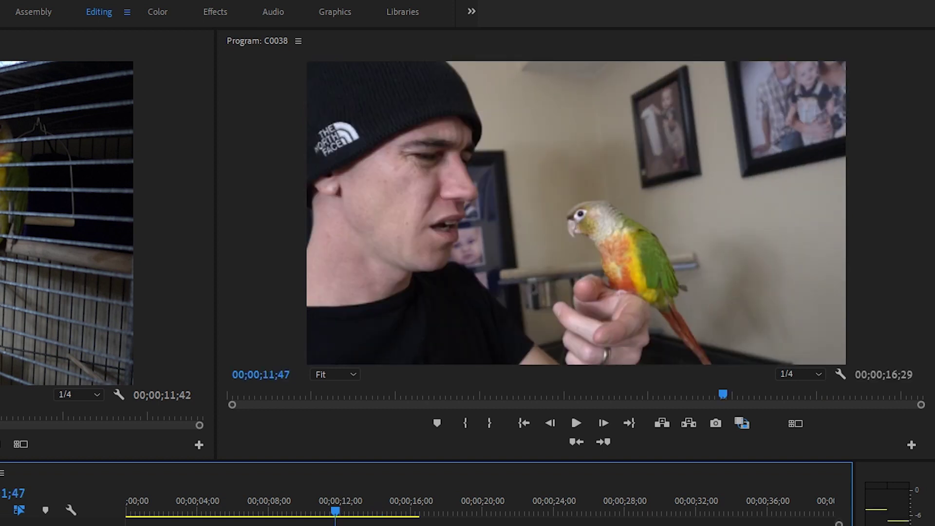
key(space)
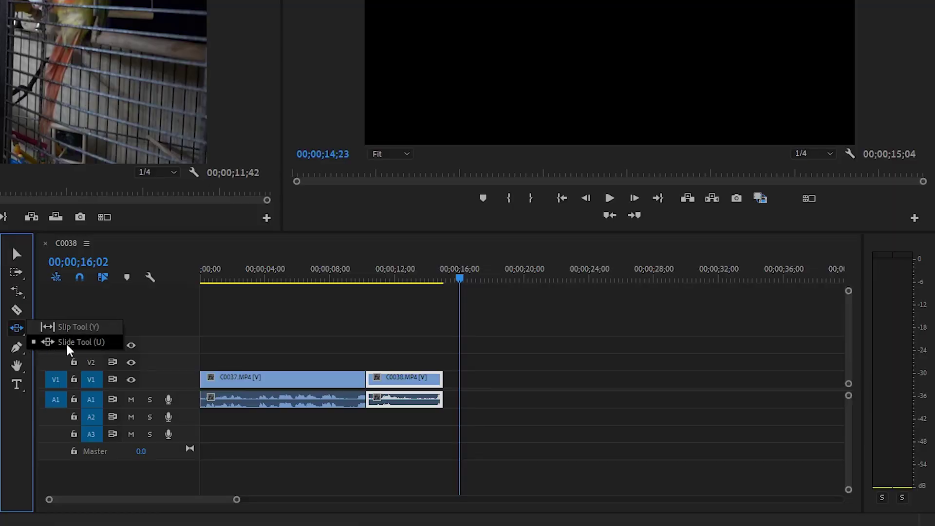
Move the C0038.MP4 clip on V1 with the Slide tool to start at 00;00;12;17, and fine-tune its position
key(u)
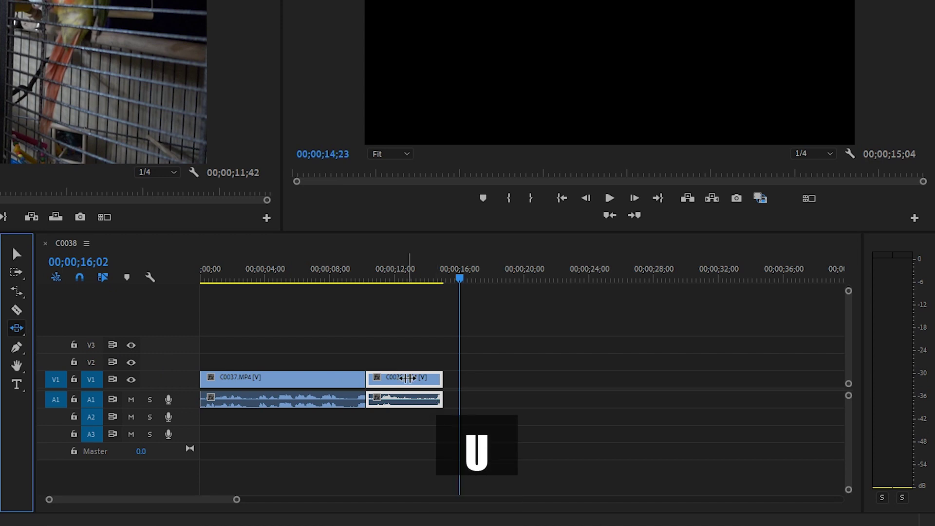
drag(407, 378, 441, 378)
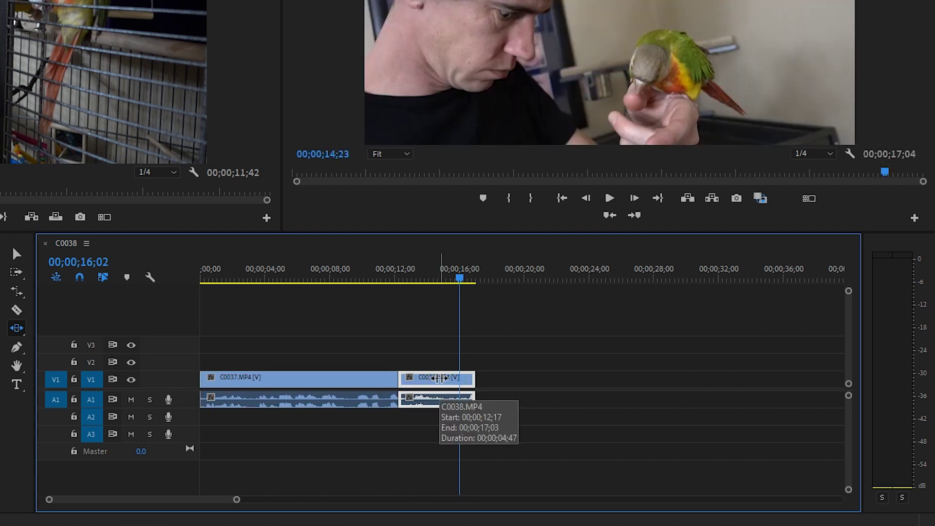
mouse_move(438, 379)
mouse_down()
mouse_move(419, 384)
mouse_move(452, 384)
mouse_move(444, 385)
mouse_up()
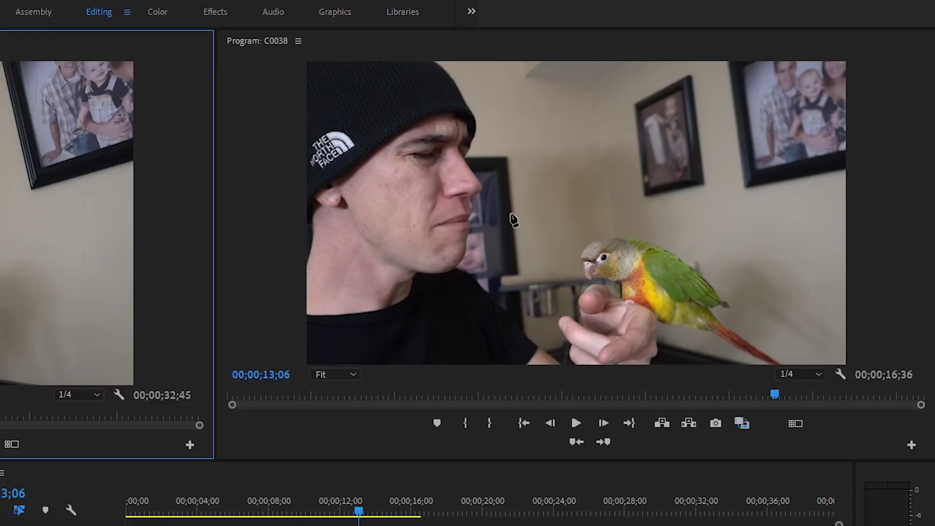
Draw a closed shape around the parrot in the frame at 00;00;13;06 with the Pen tool
key(p)
click(572, 237)
click(651, 236)
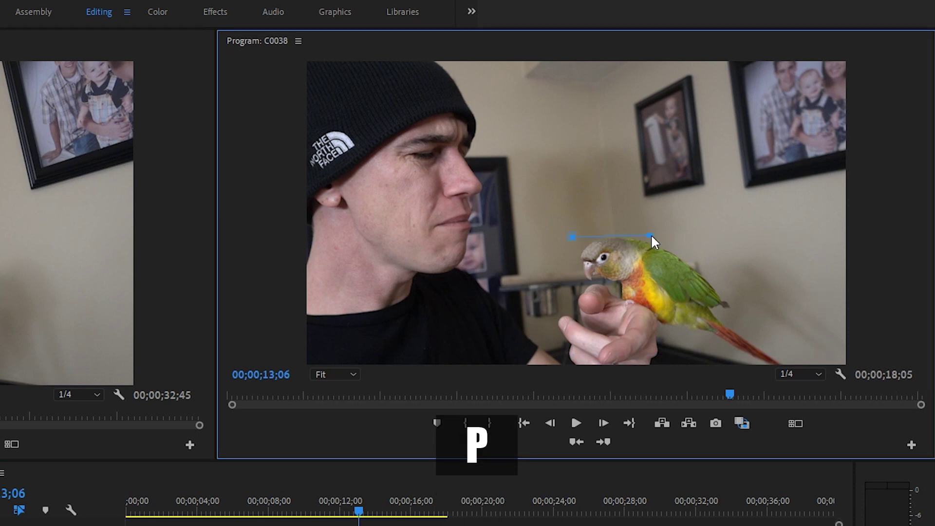
click(748, 324)
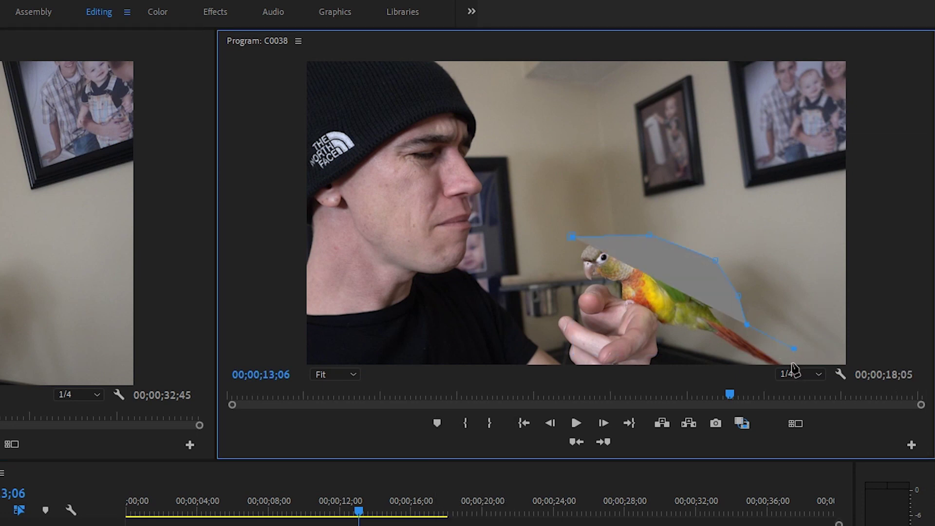
click(733, 362)
click(660, 357)
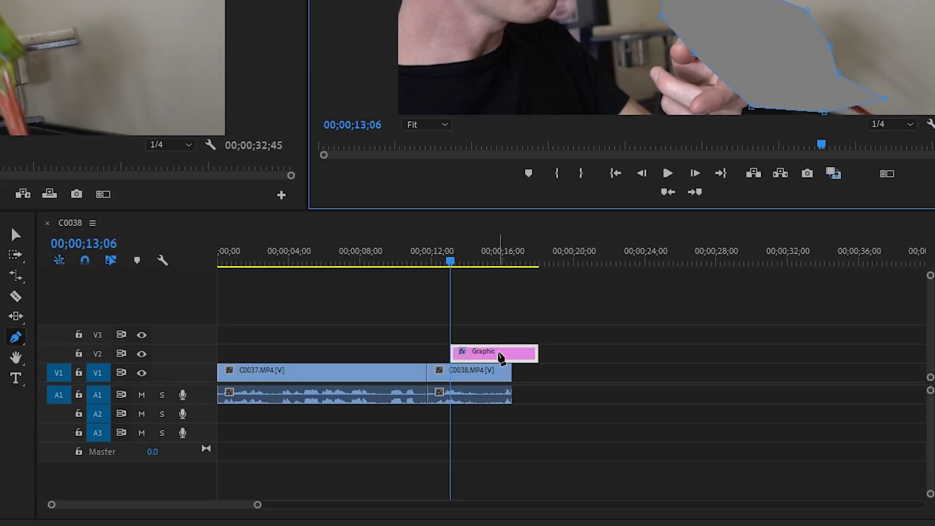
Lower the opacity of the pen-drawn shape over the parrot and delete the graphic
key(v)
click(500, 357)
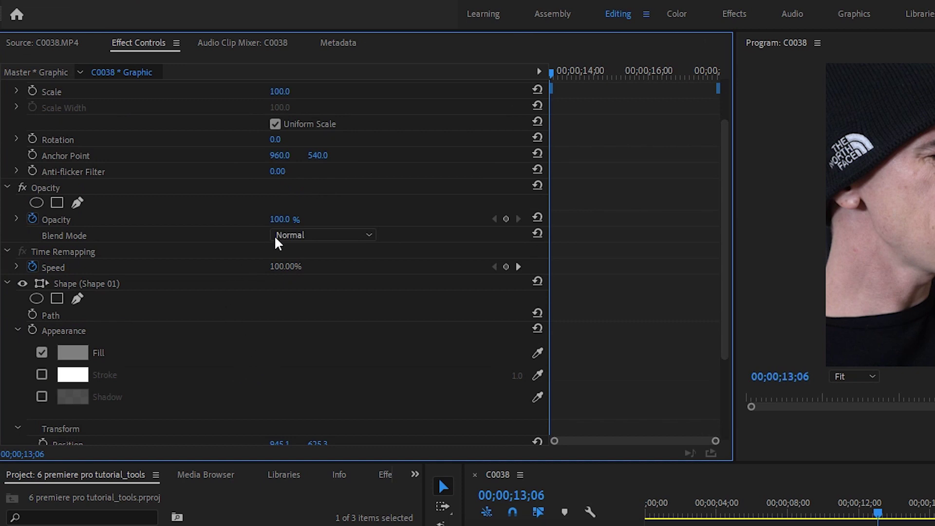
scroll(234, 361, down, 4)
scroll(202, 344, down, 1)
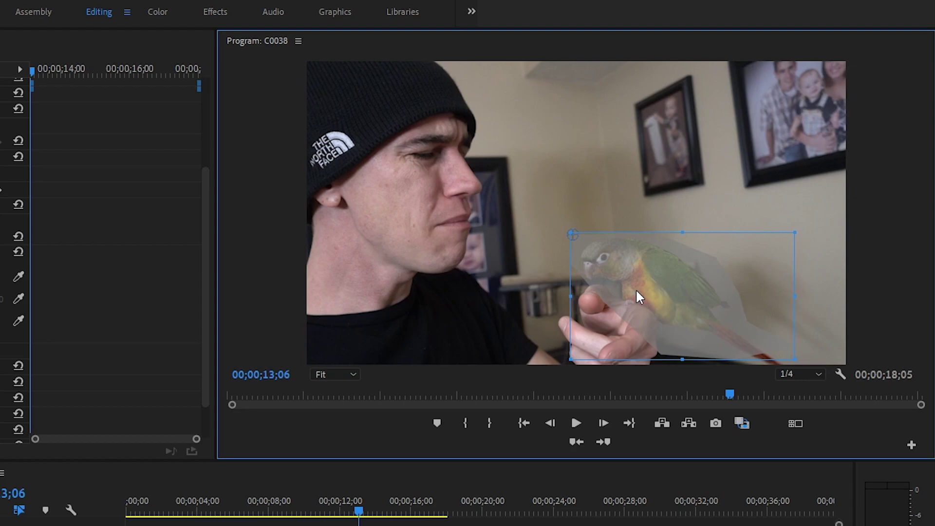
key(Delete)
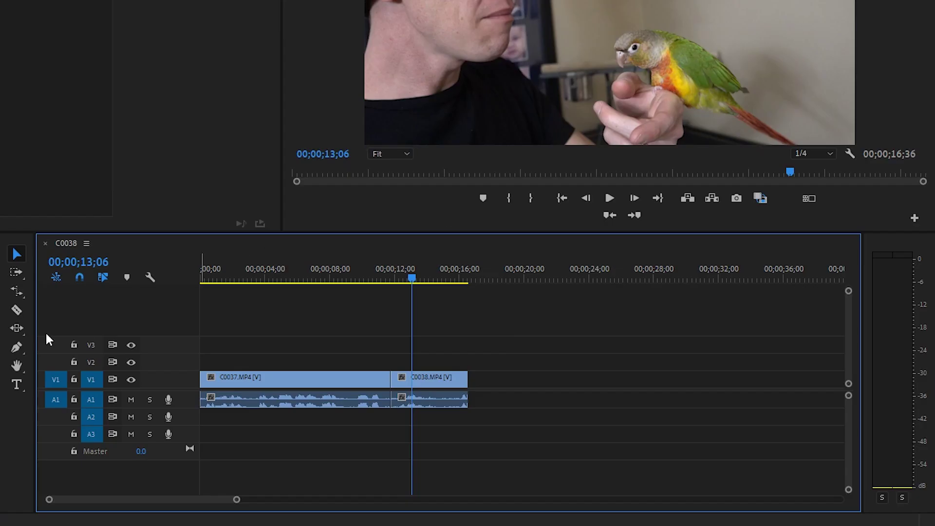
Draw trial shapes over the video frame at 00;00;13;06, starting with a filled rectangle from the Rectangle tool
click(24, 340)
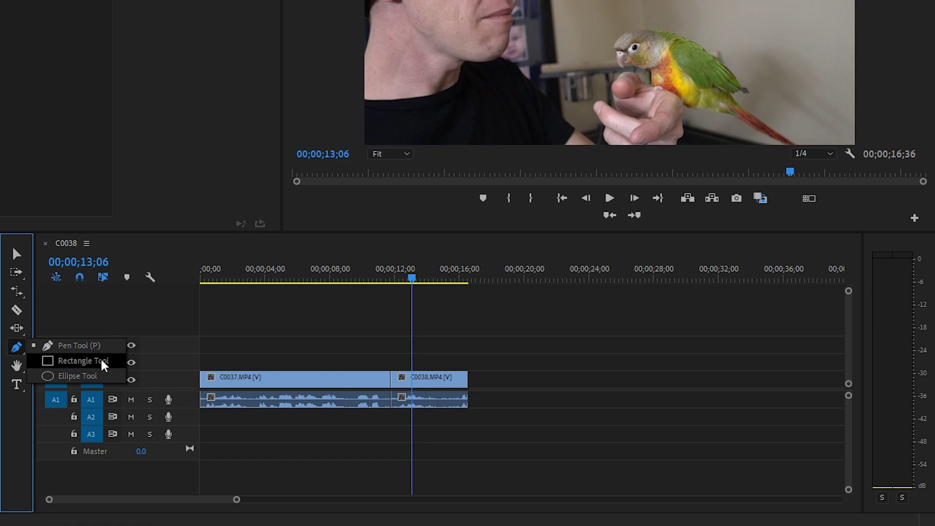
click(83, 360)
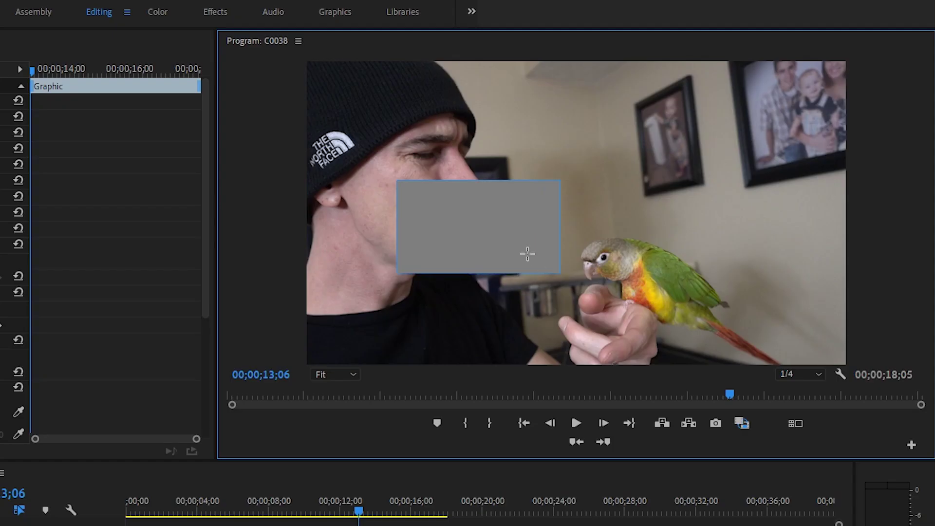
drag(603, 284, 629, 313)
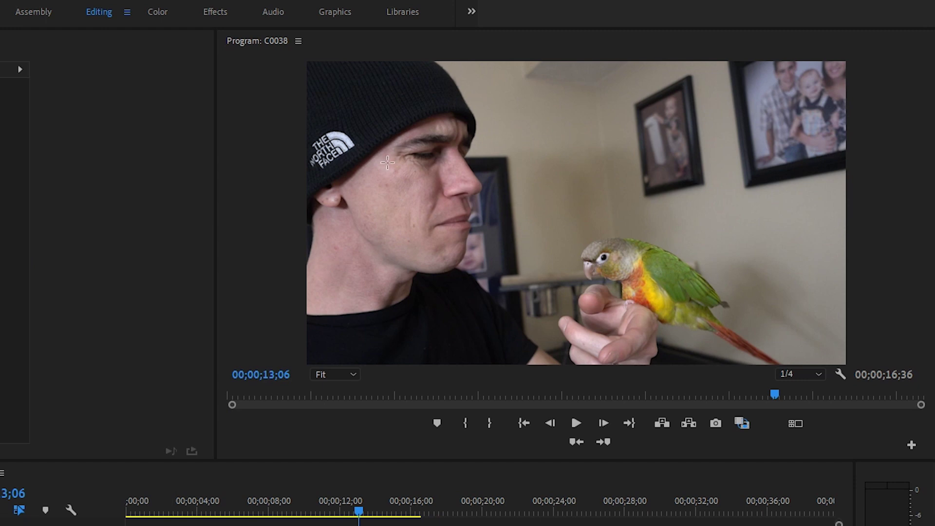
drag(387, 162, 499, 284)
drag(551, 118, 674, 236)
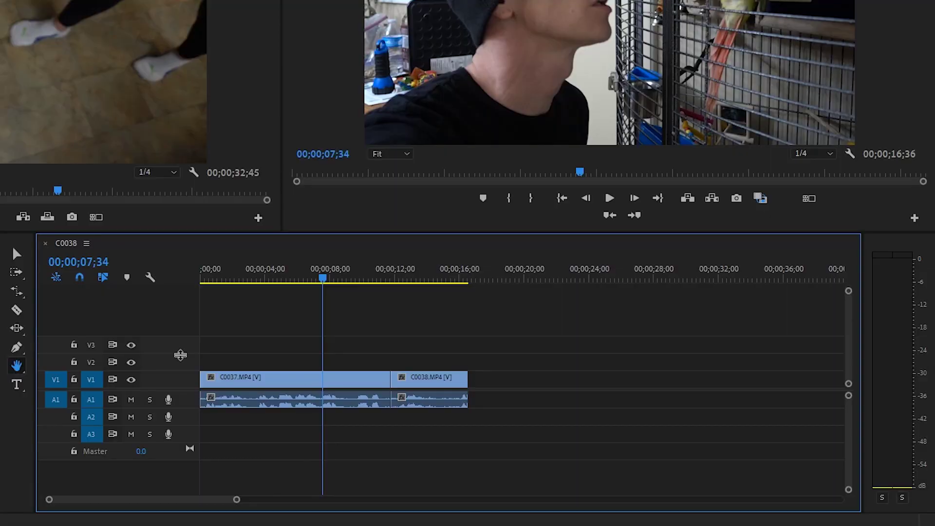
Pan the timeline past the end of the clips and back with the Hand tool
drag(626, 346, 329, 359)
drag(671, 349, 480, 357)
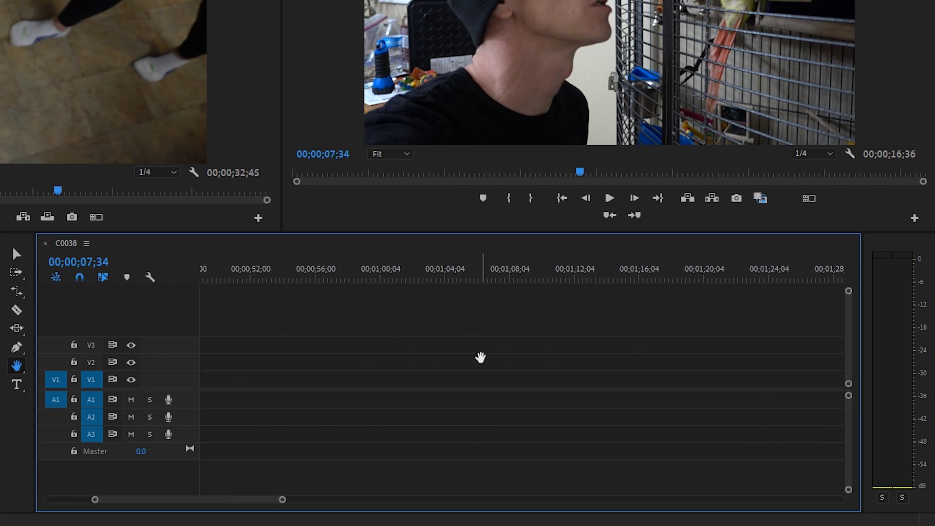
drag(344, 369, 530, 370)
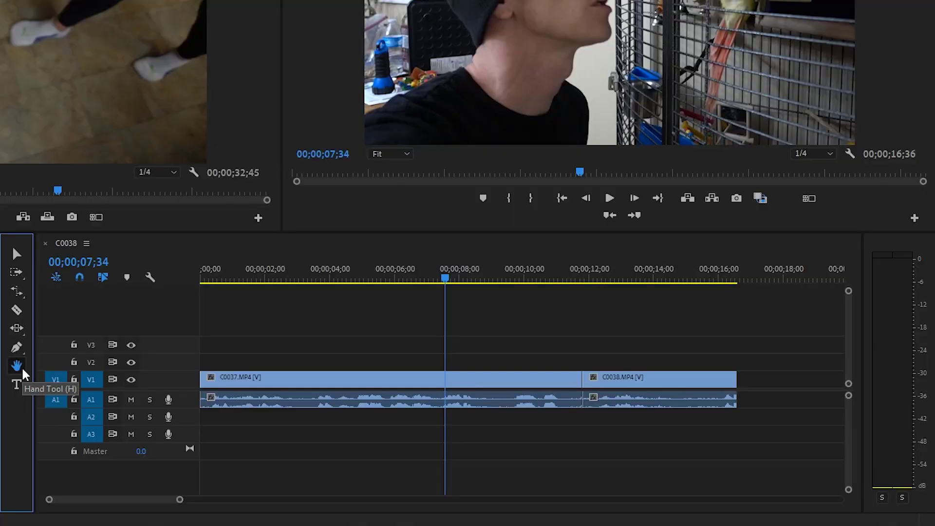
Zoom the timeline out and in around the playhead with the Zoom tool
click(22, 366)
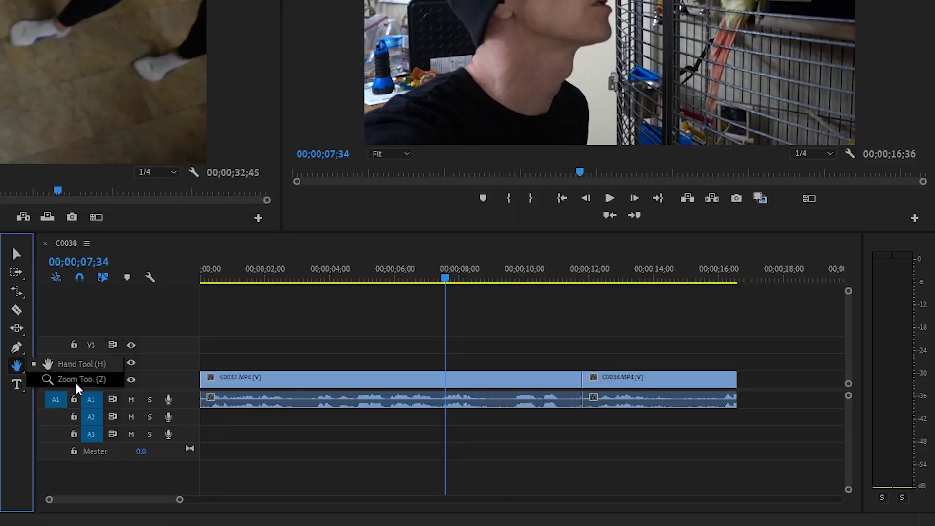
click(77, 379)
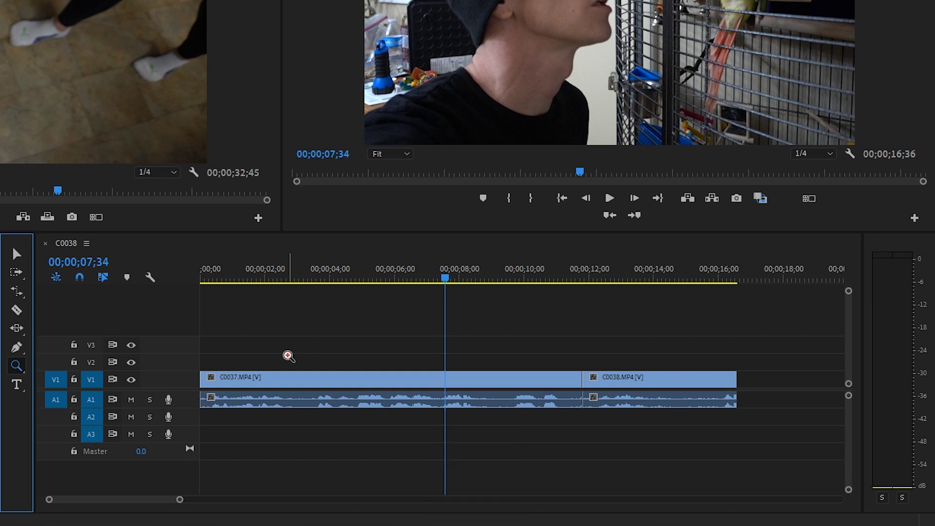
alt+click(334, 353)
alt+click(334, 354)
click(334, 354)
alt+click(334, 353)
click(334, 354)
click(334, 354)
alt+click(334, 353)
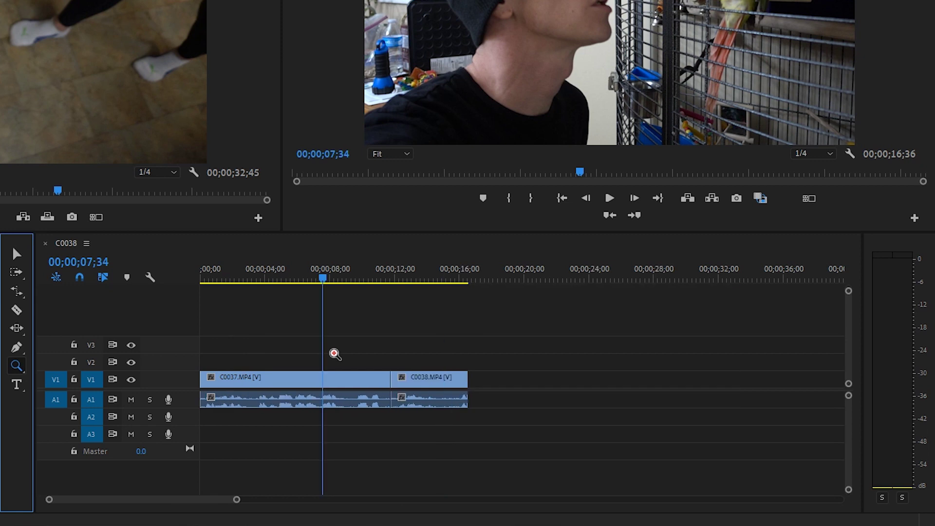
click(320, 368)
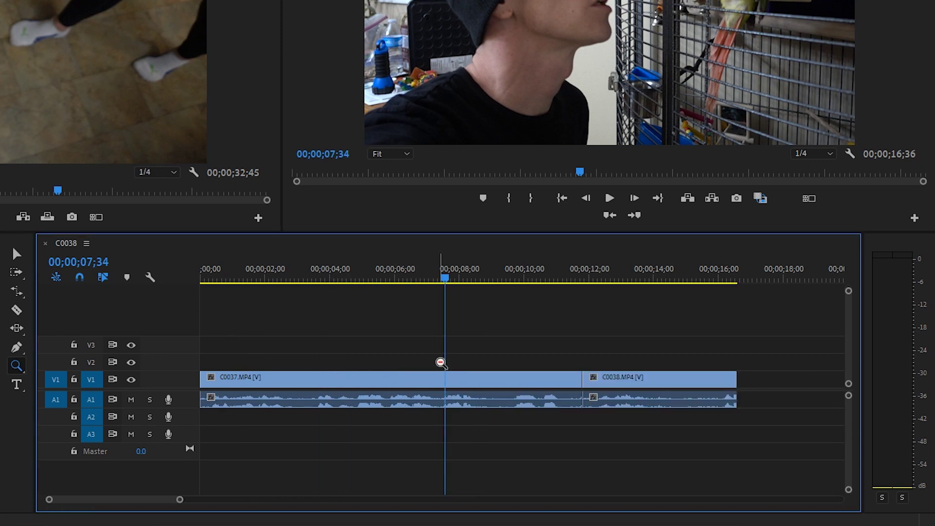
Add a "cOOL THINGS" text layer over the man's neck at 00;00;07;34 with the horizontal Type tool
alt+click(401, 363)
click(16, 384)
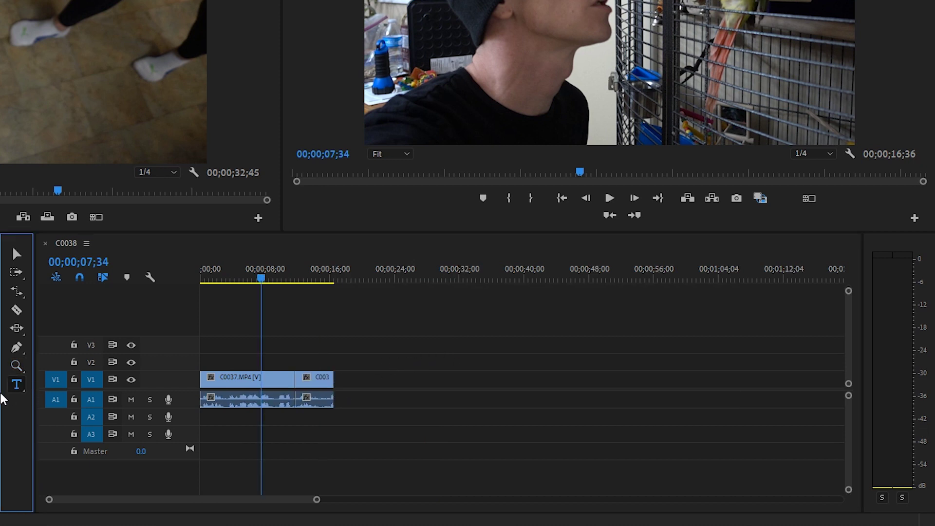
click(19, 385)
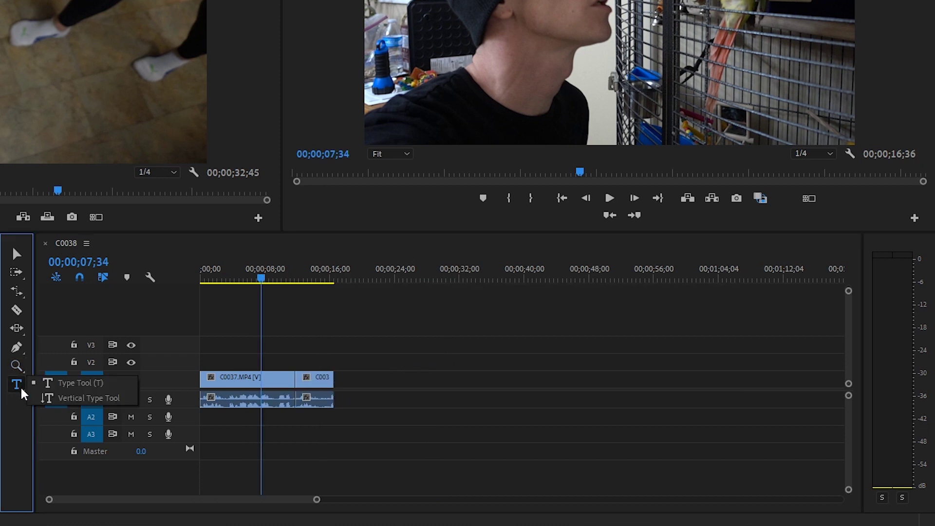
click(74, 380)
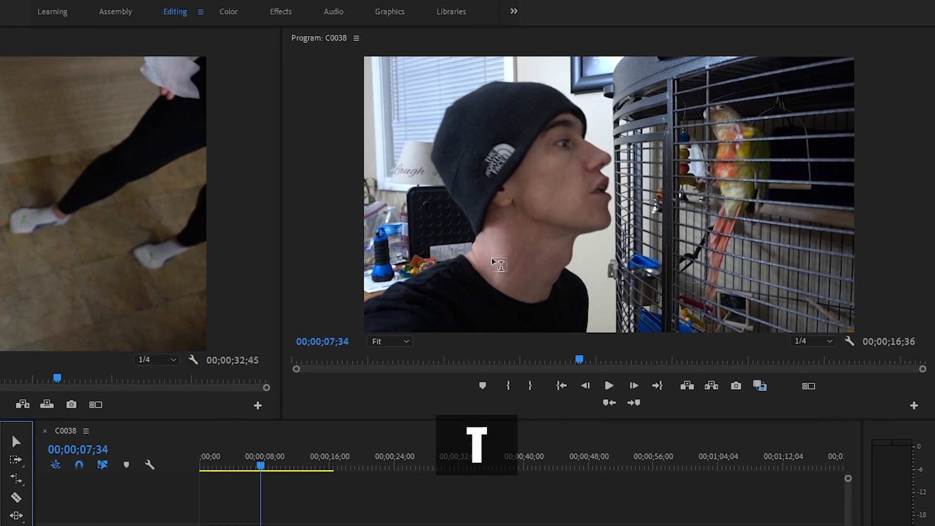
click(495, 127)
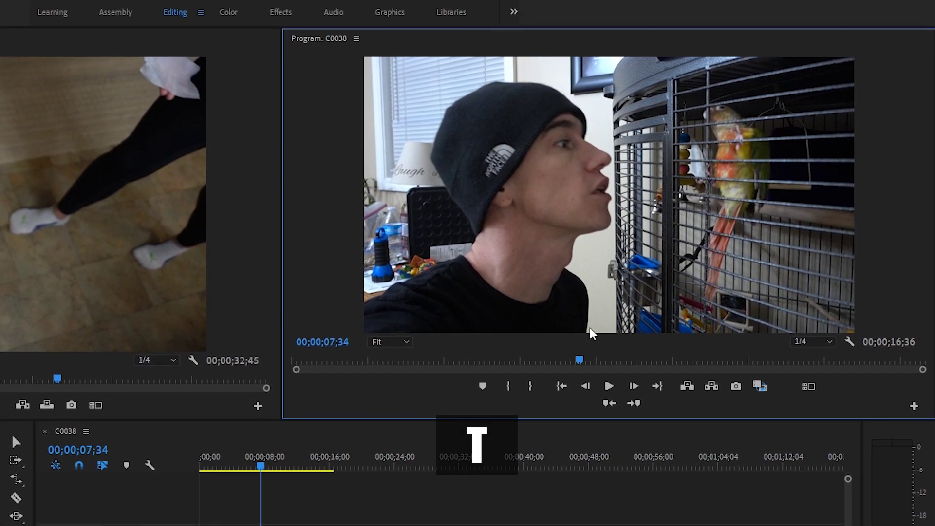
text(cOOL THINGS)
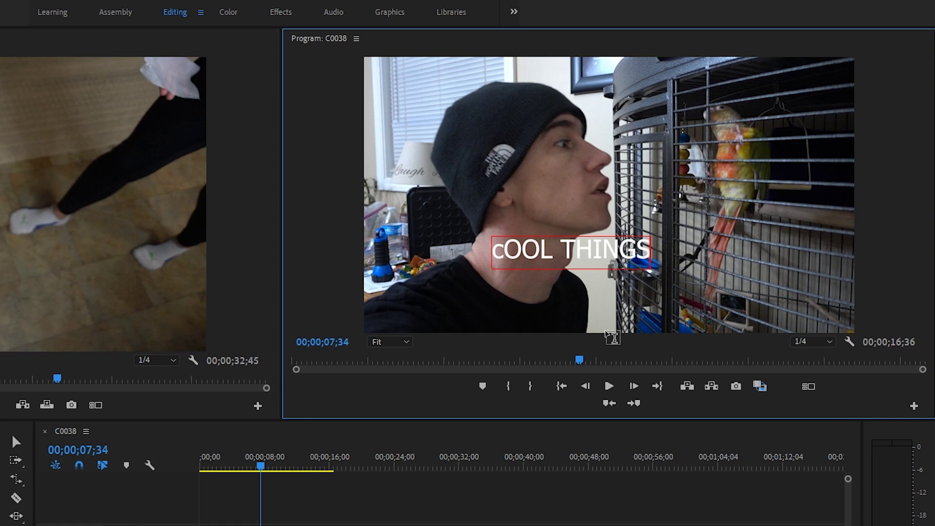
Capitalise the first letter of the text layer so it reads "COOL THINGS"
click(521, 251)
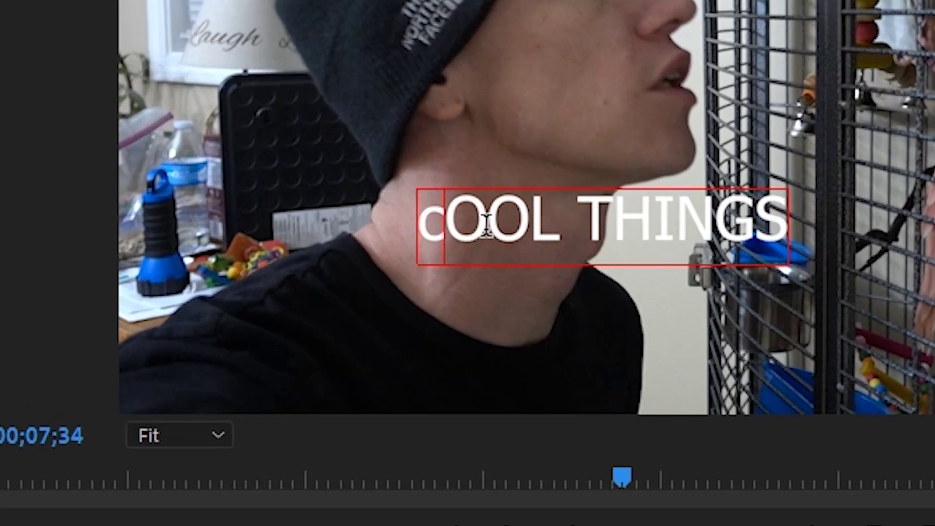
key(BackSpace)
text(C)
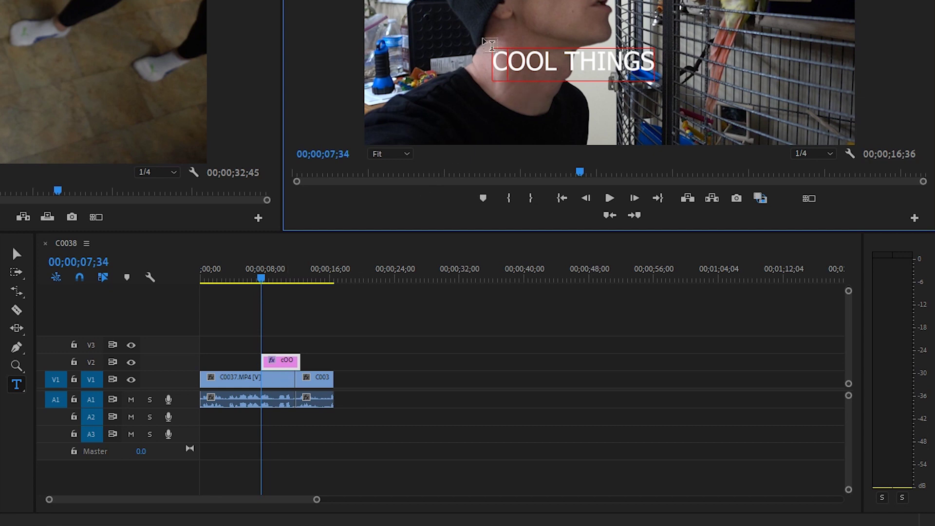
Park the playhead at 00;00;08;02 within the COOL THINGS graphic and examine its font, fill, stroke, shadow and transform settings
click(283, 358)
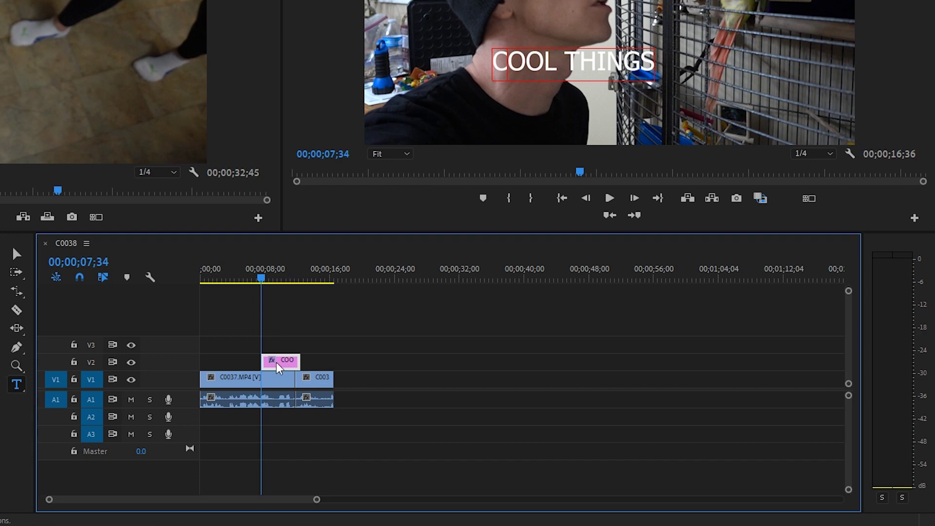
key(equal)
key(equal)
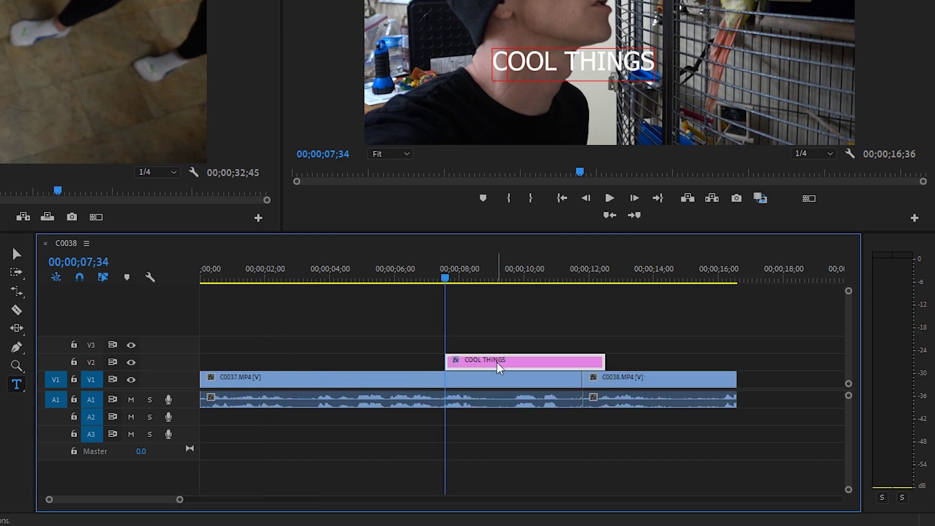
mouse_move(458, 273)
mouse_down()
mouse_move(484, 271)
mouse_move(461, 271)
mouse_up()
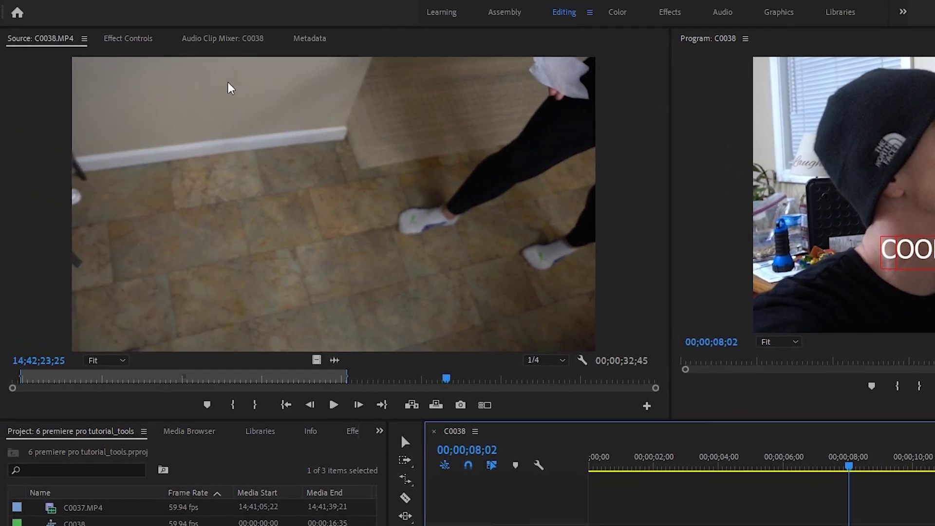
click(124, 41)
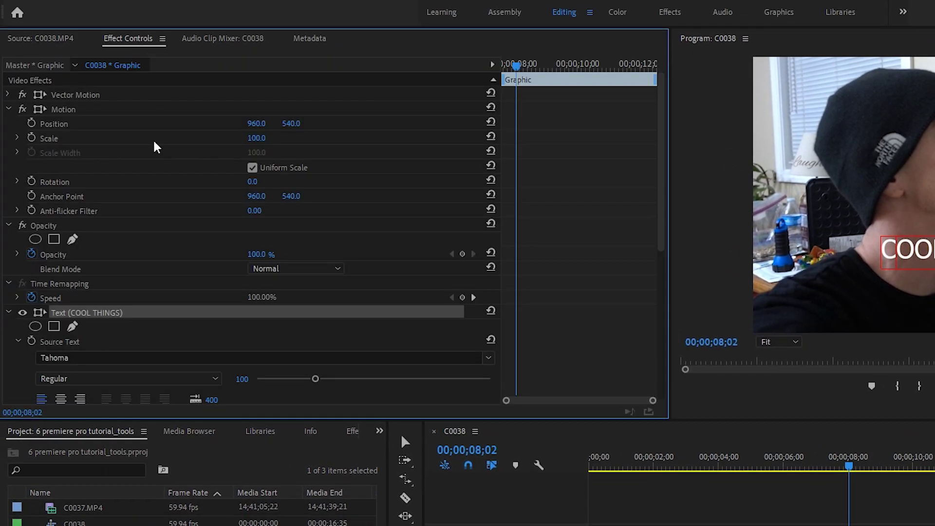
scroll(195, 331, down, 4)
scroll(245, 302, down, 2)
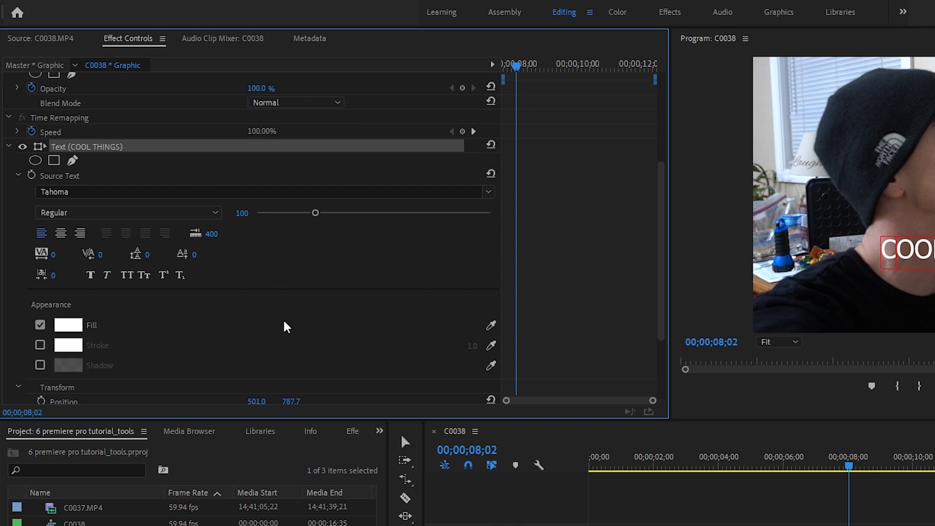
click(107, 192)
click(308, 321)
scroll(258, 355, down, 3)
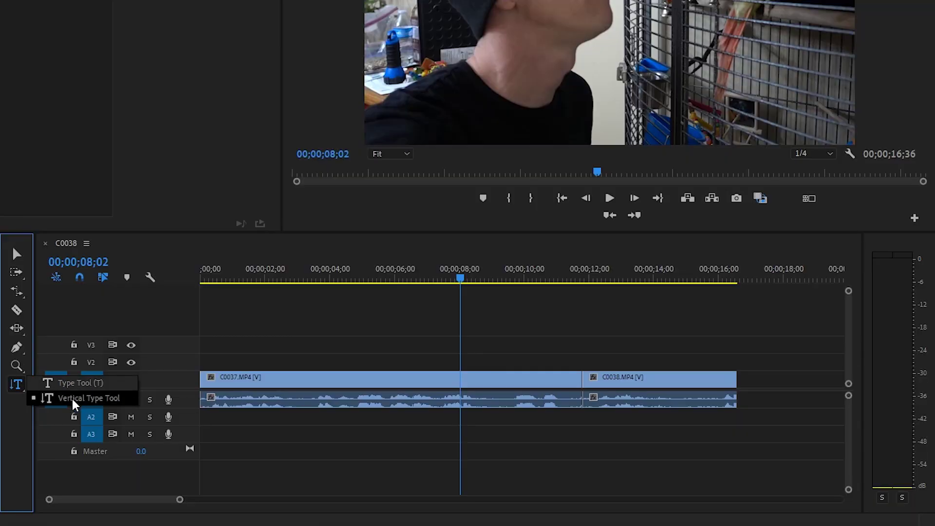
Start a vertical text layer over the window blinds at 00;00;07;37 with the Vertical Type tool
click(71, 397)
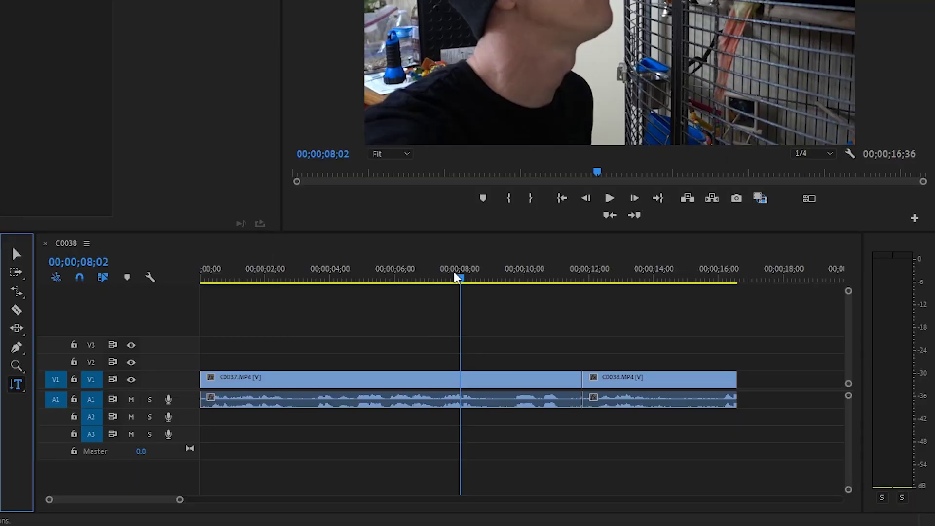
drag(457, 276, 446, 275)
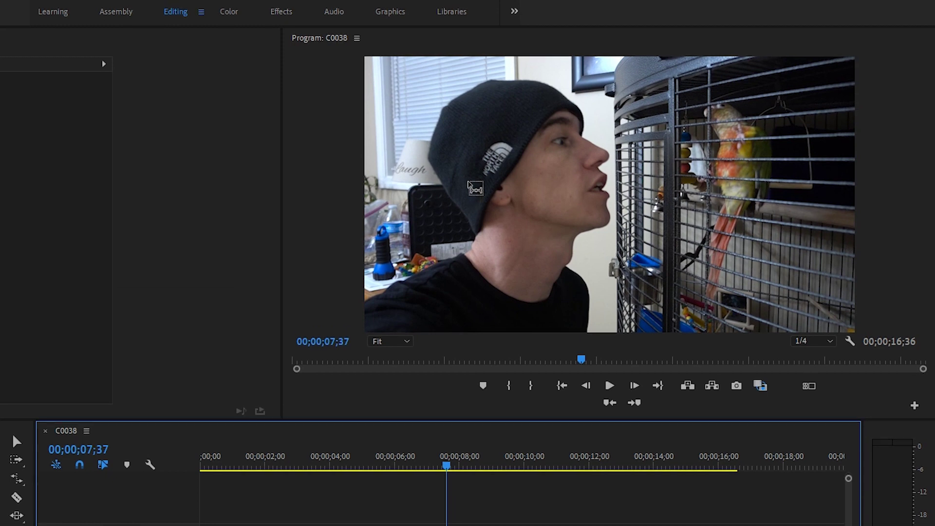
click(409, 20)
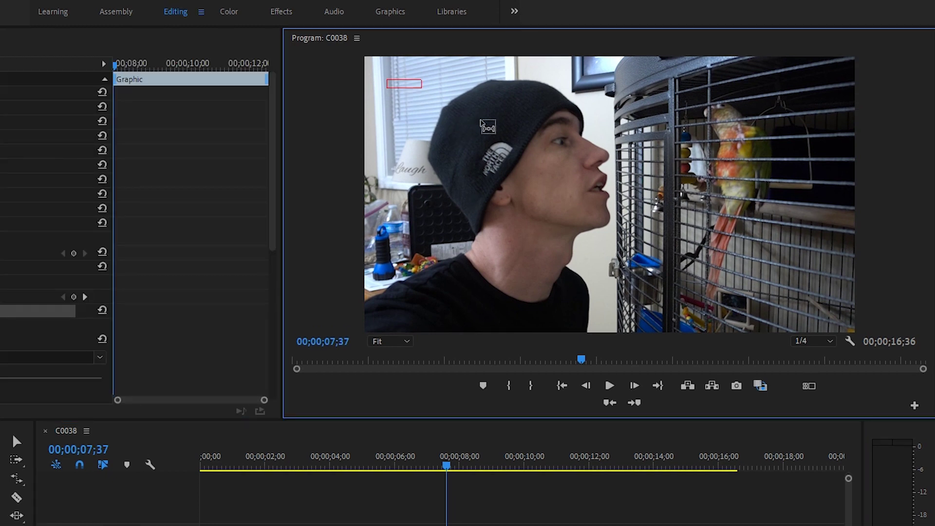